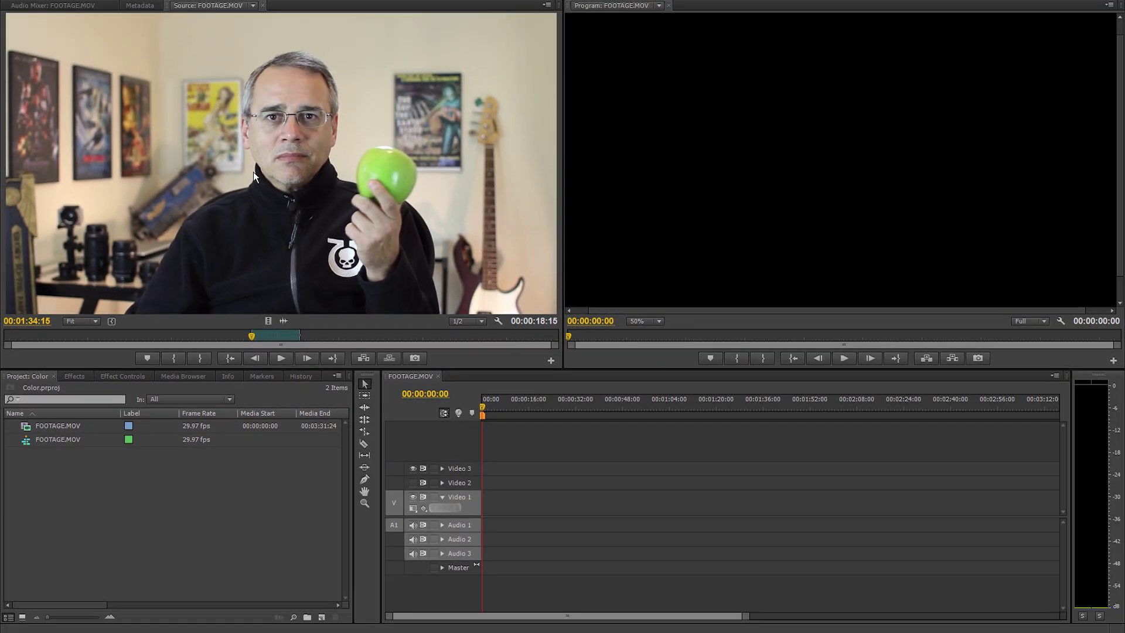
- Place the marked FOOTAGE.MOV section at the start of Video 1 and apply the Levels effect to the clip
left_click_drag(253, 171, 473, 534)
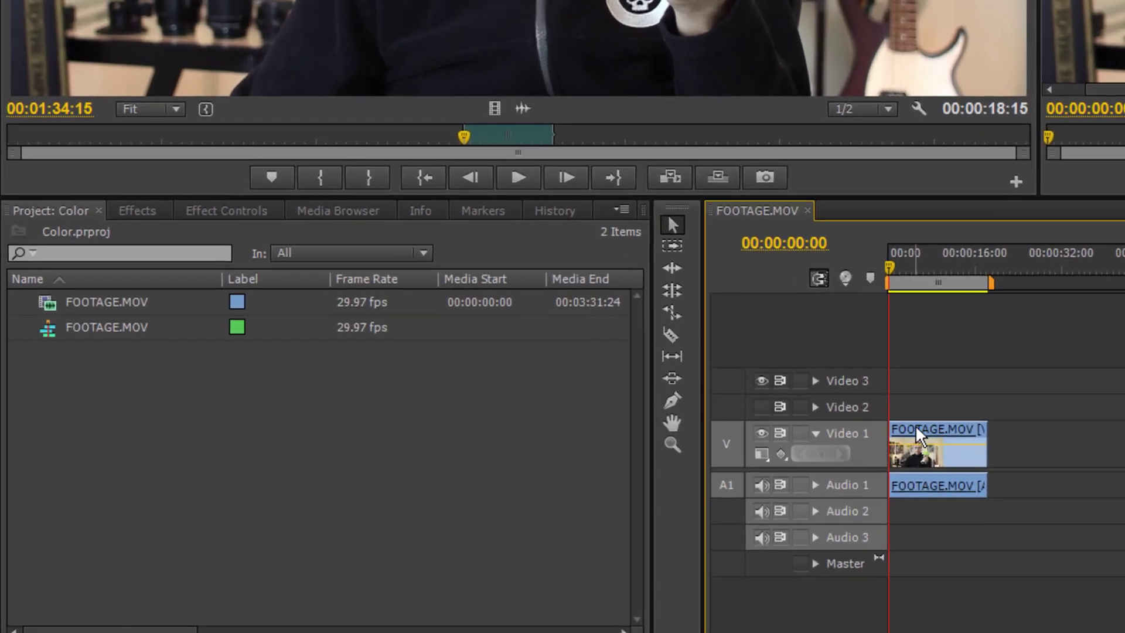
left_click(496, 491)
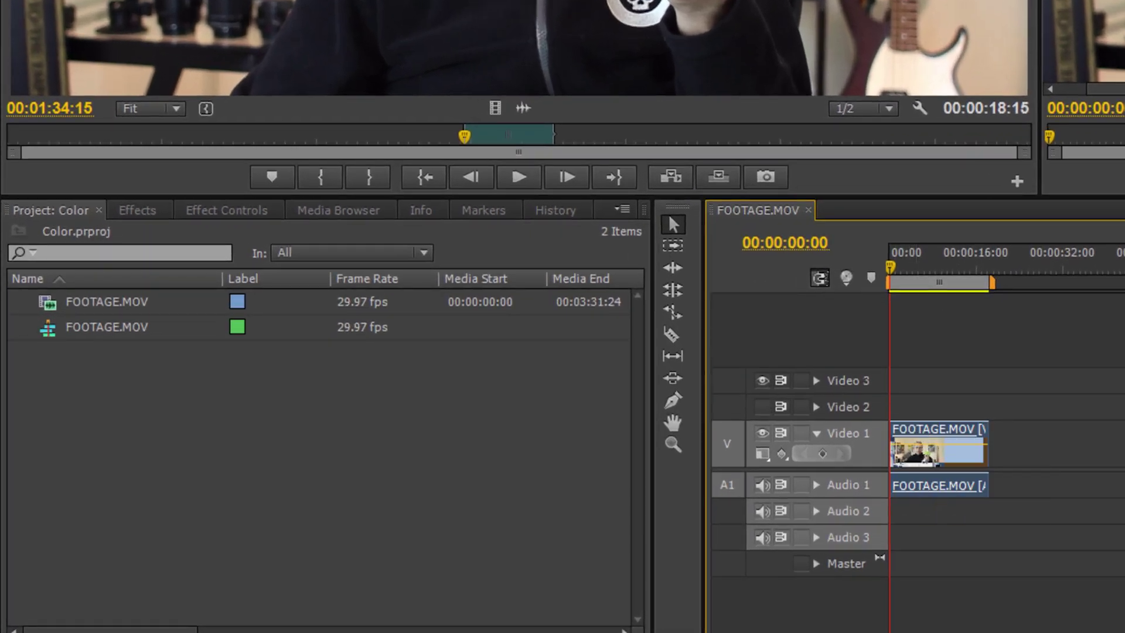
left_click(144, 212)
left_click(139, 227)
type("leve")
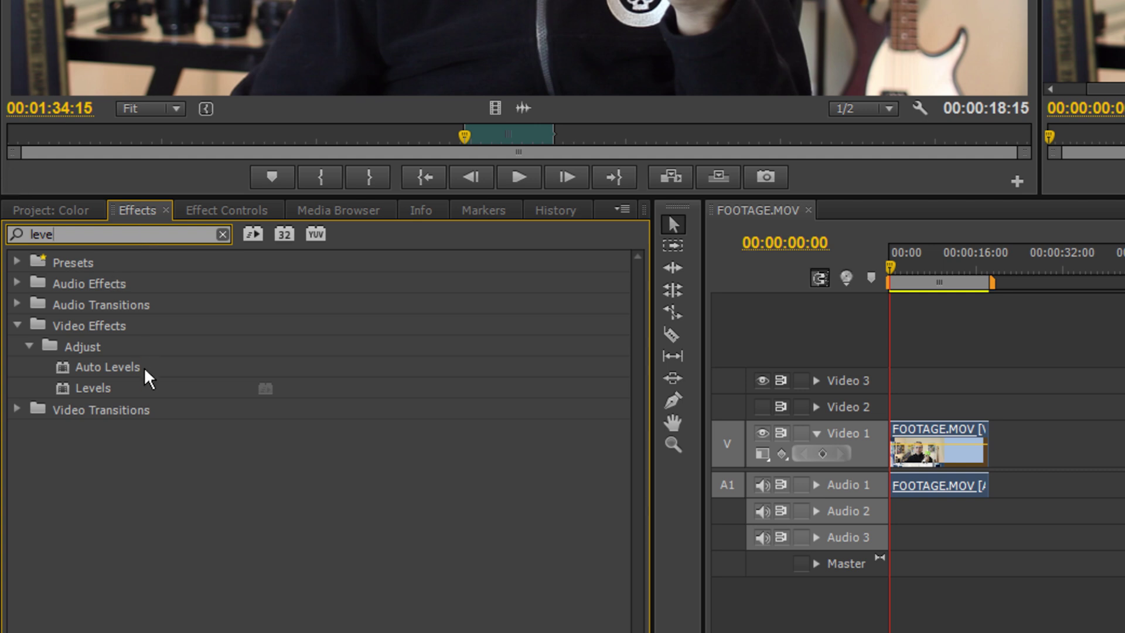
left_click_drag(67, 390, 923, 454)
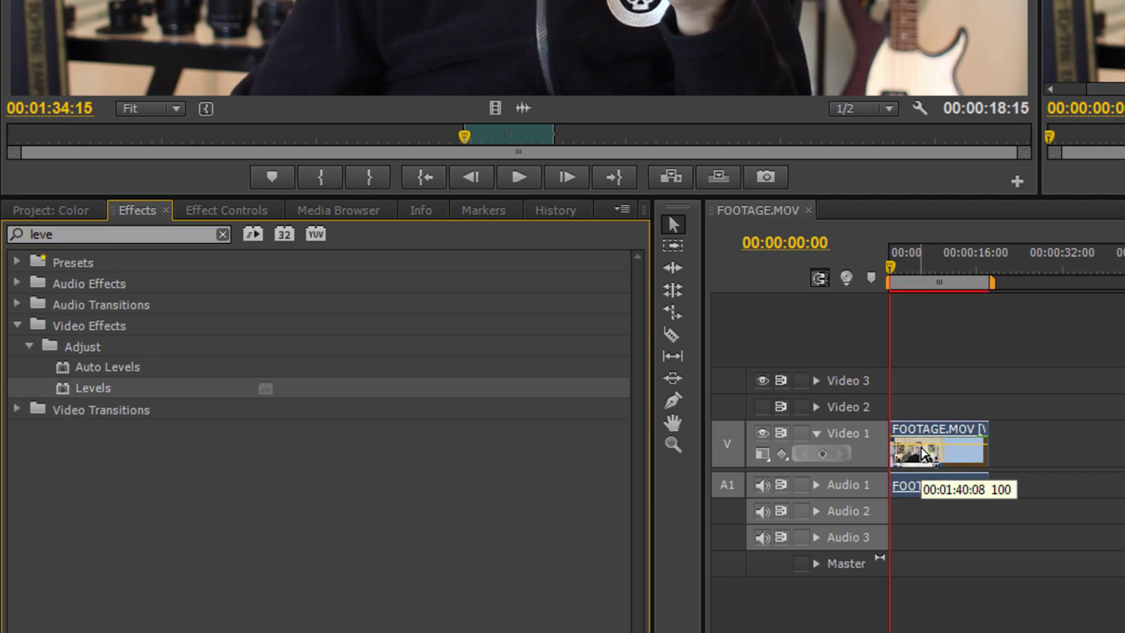
- Set the clip's RGB input levels to black 9, gamma 0.71 and white 215 in the Levels settings
left_click(214, 209)
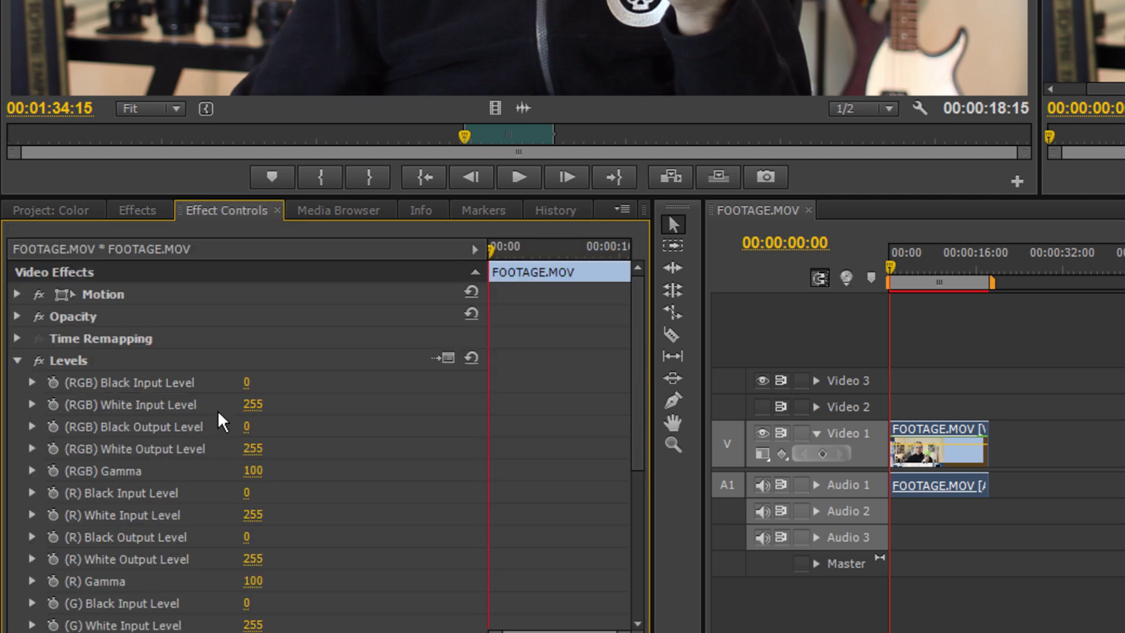
left_click(17, 360)
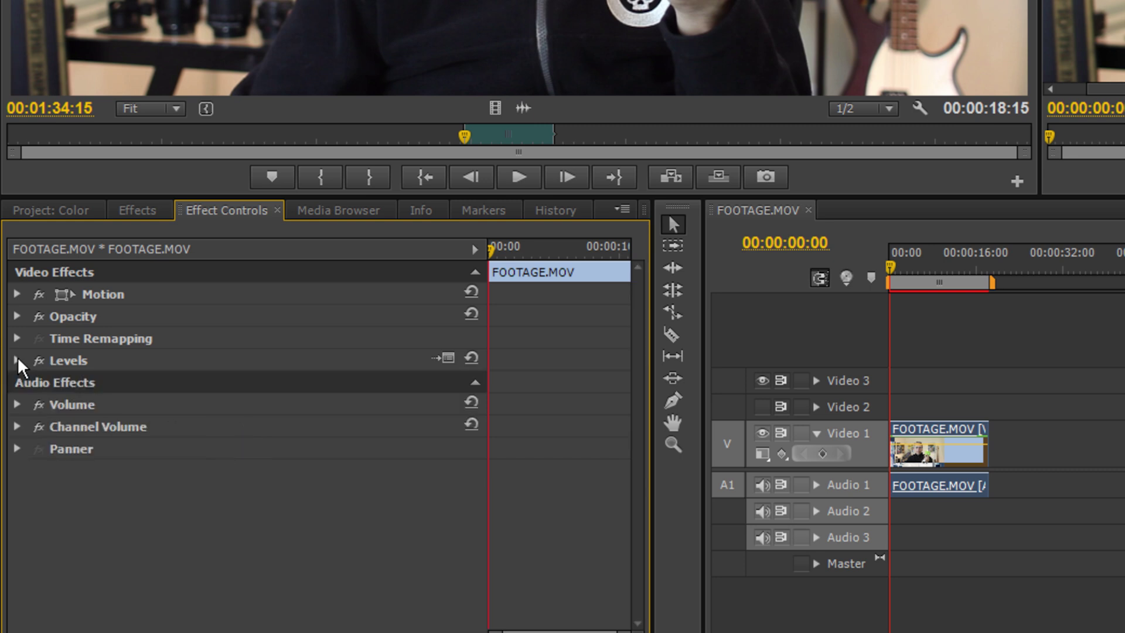
left_click(444, 358)
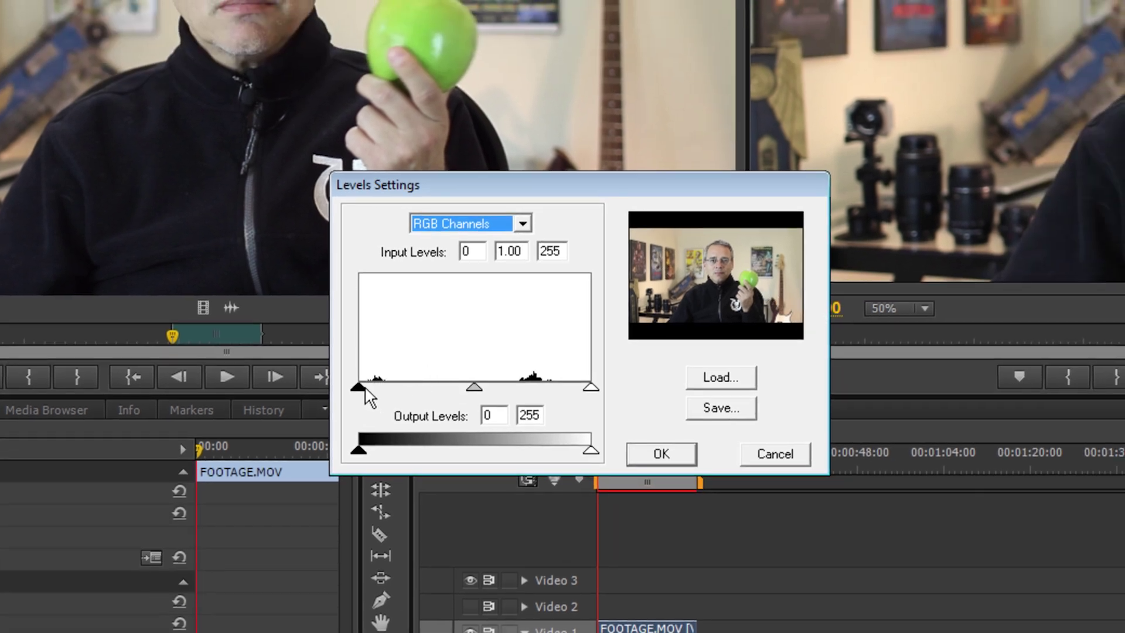
left_click_drag(359, 388, 365, 389)
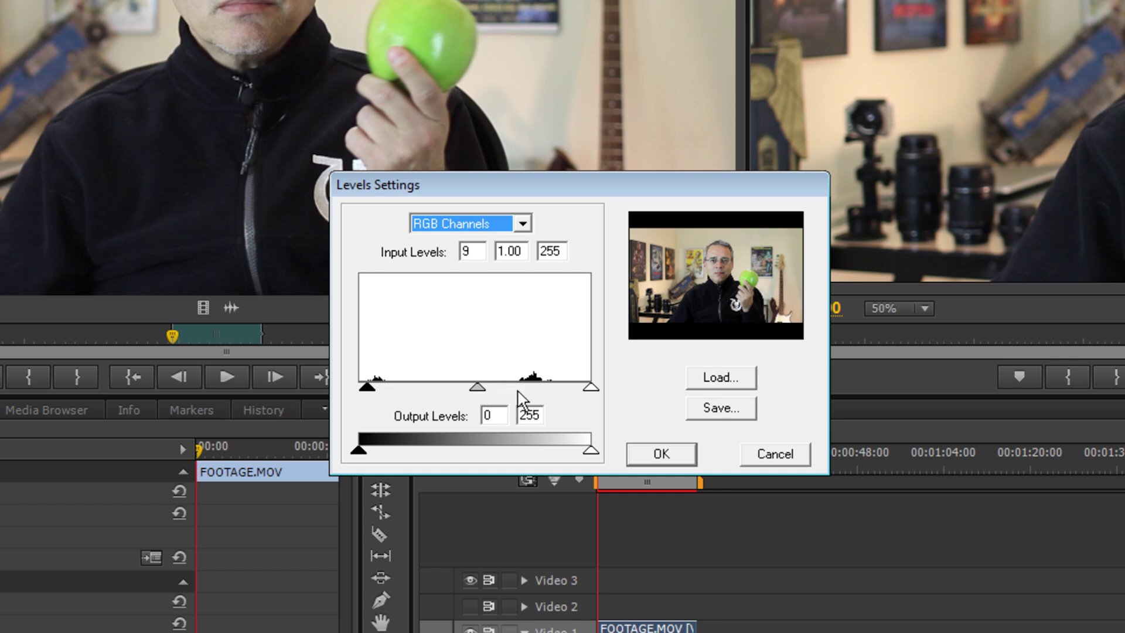
left_click_drag(592, 388, 554, 388)
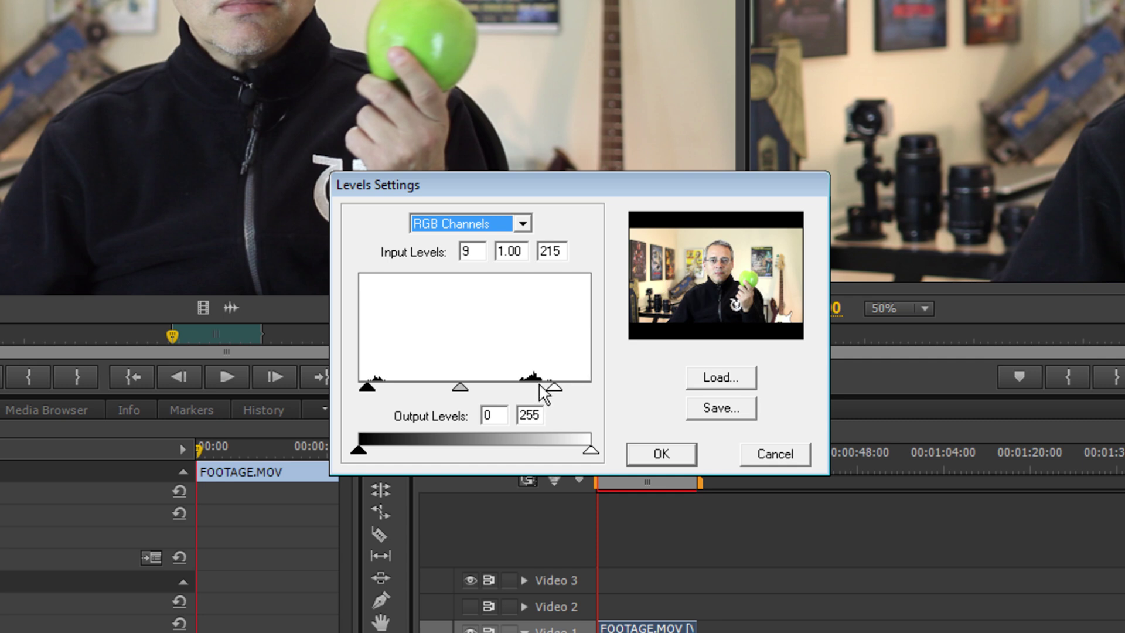
left_click_drag(460, 388, 474, 384)
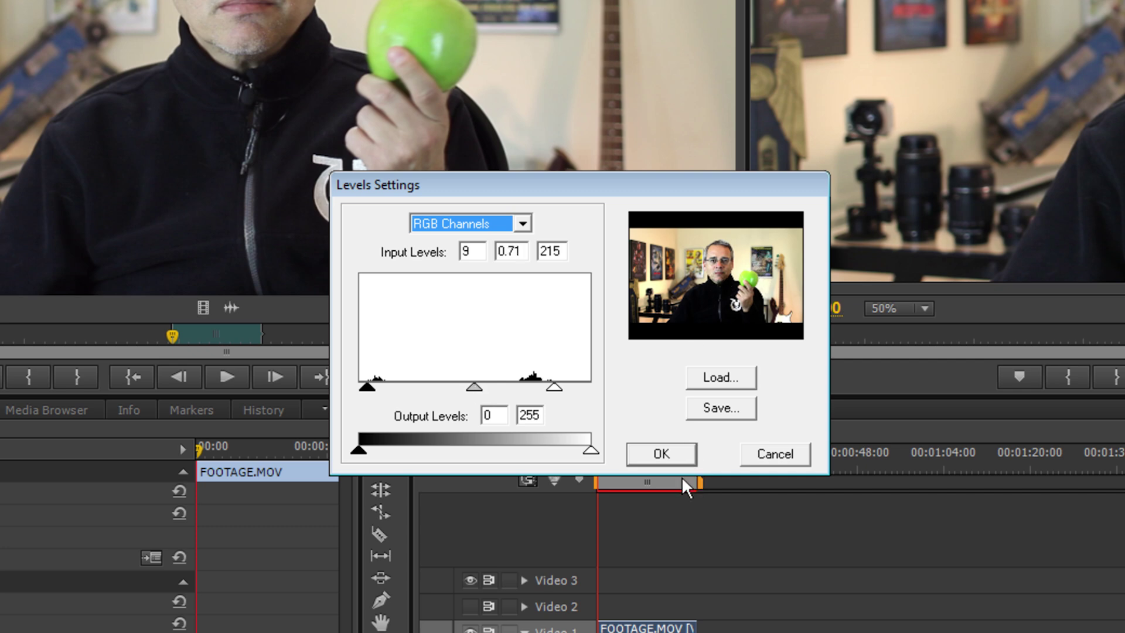
left_click(666, 454)
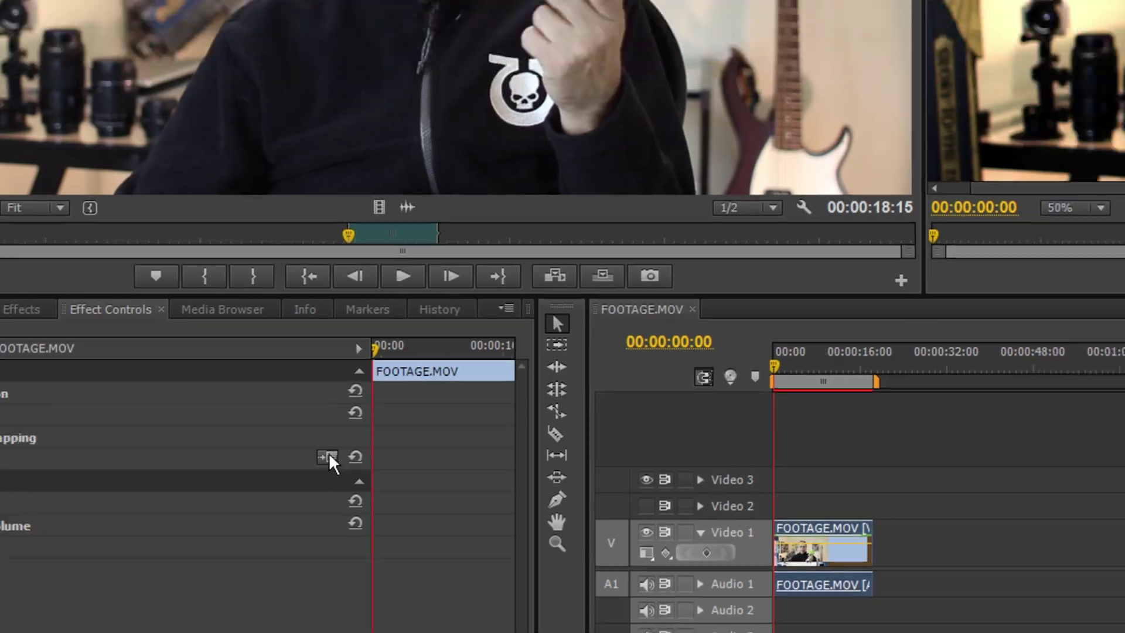
- Brighten the midtones by setting the Levels effect's RGB input gamma to 0.81
left_click(444, 357)
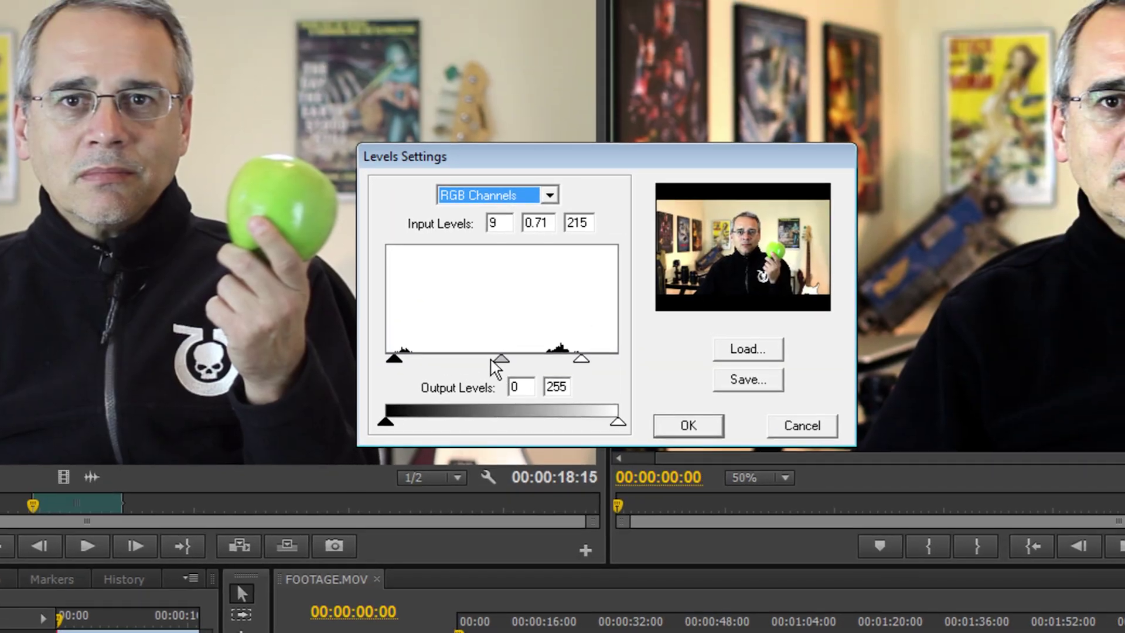
left_click_drag(497, 361, 494, 360)
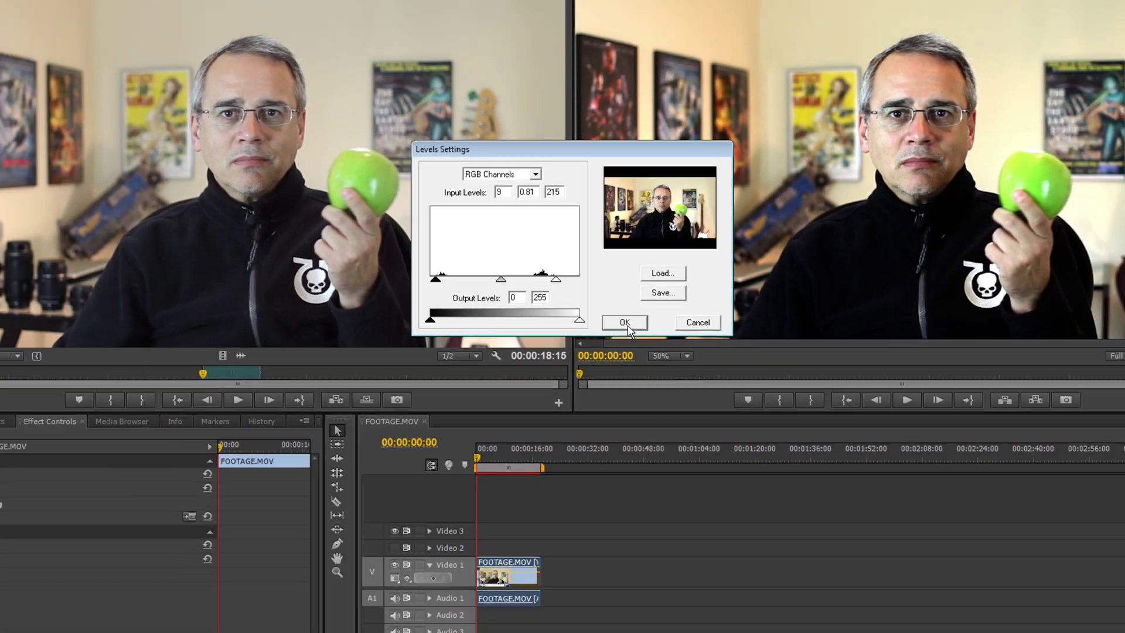
left_click(687, 424)
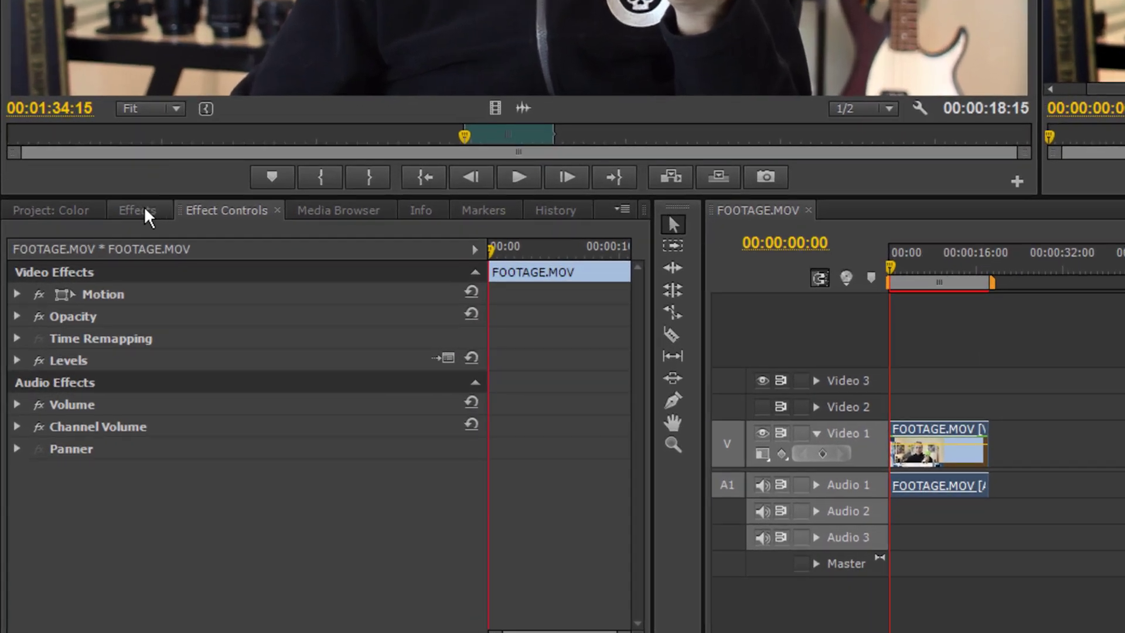
- Find the MisFire Vignette effect and apply it to the FOOTAGE.MOV clip on Video 1
left_click(140, 209)
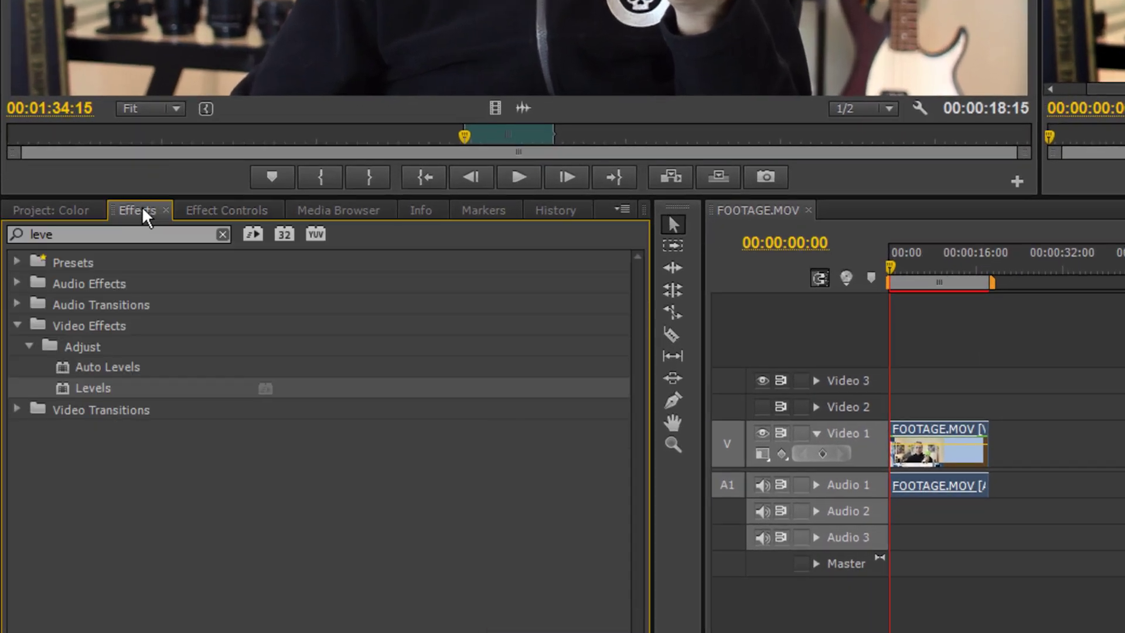
left_click(221, 233)
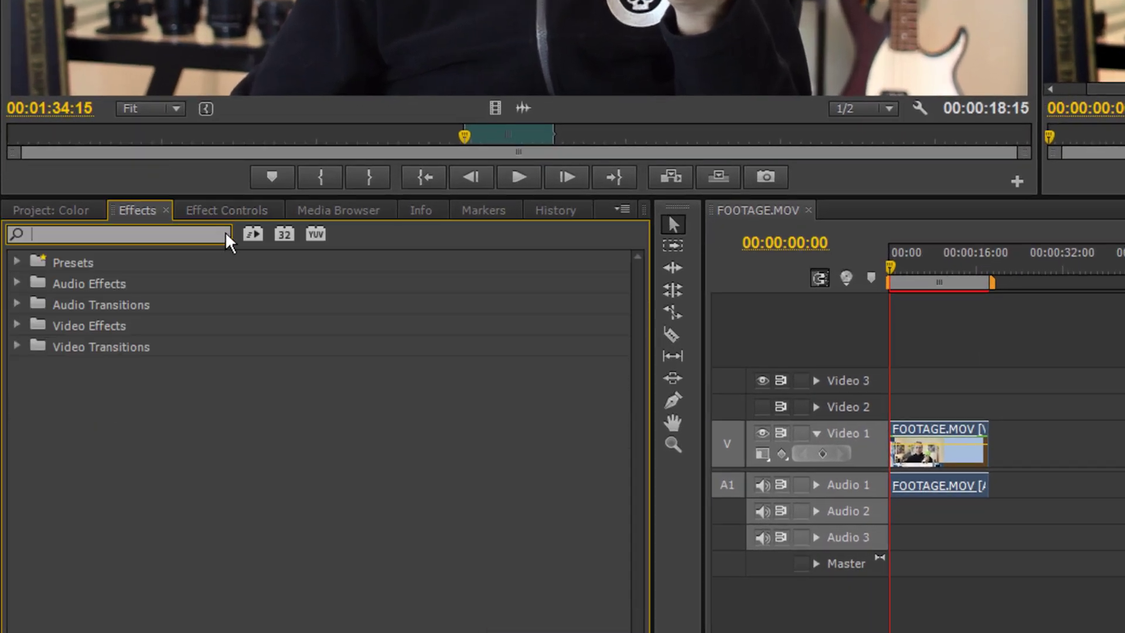
type("vig")
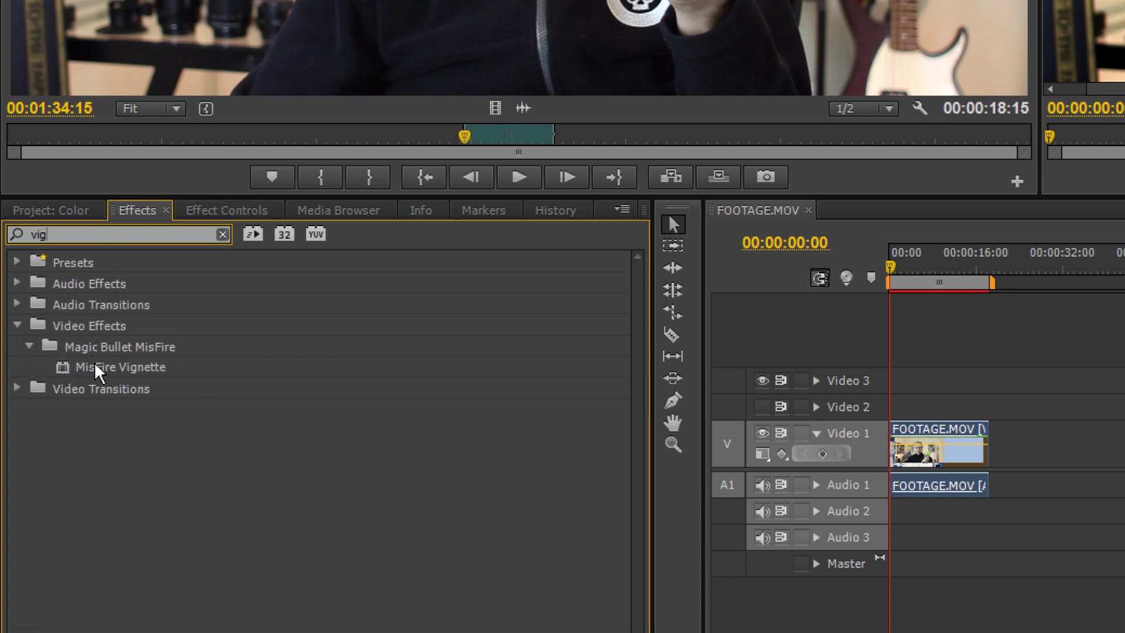
left_click_drag(82, 375, 932, 459)
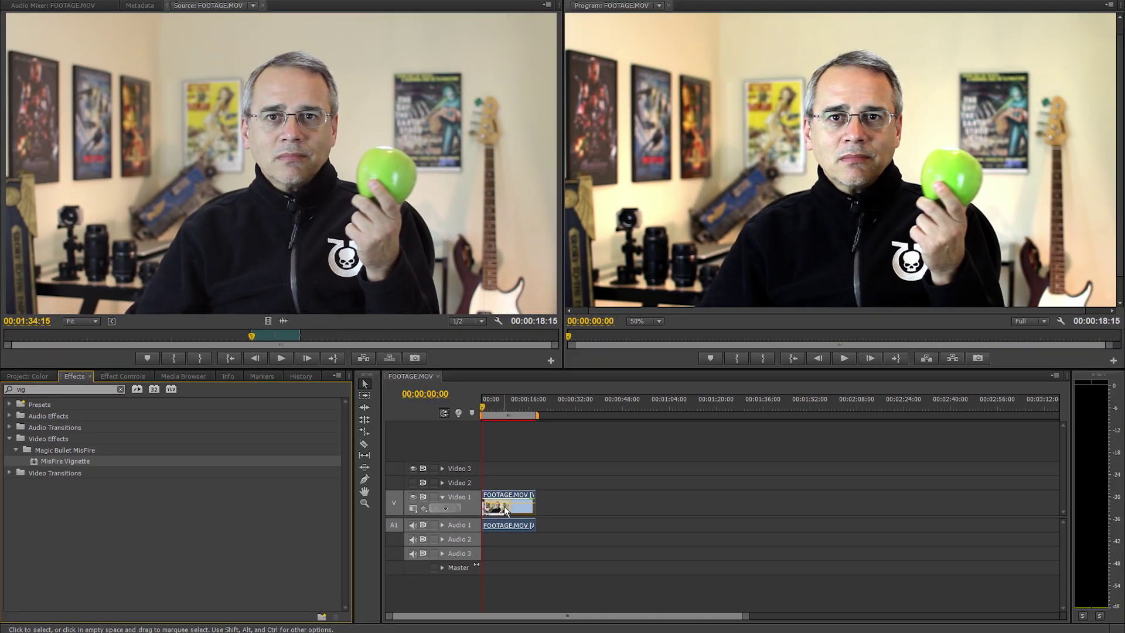
left_click_drag(505, 511, 505, 511)
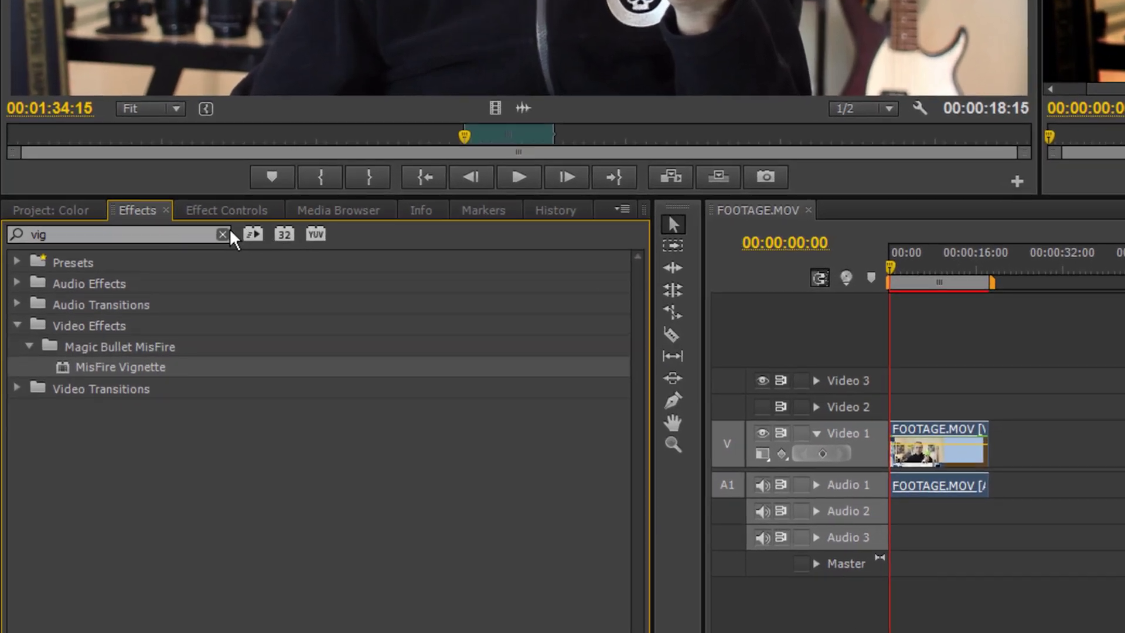
- Find the Sharpen video effect from Blur & Sharpen and apply it to the FOOTAGE.MOV clip
left_click(222, 234)
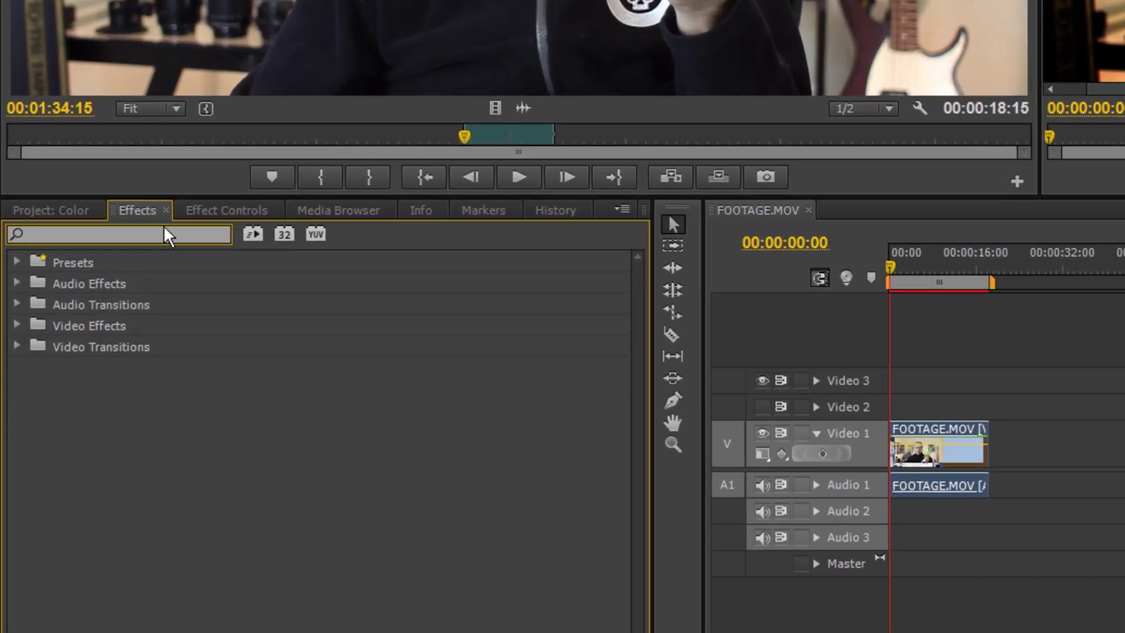
type("sha")
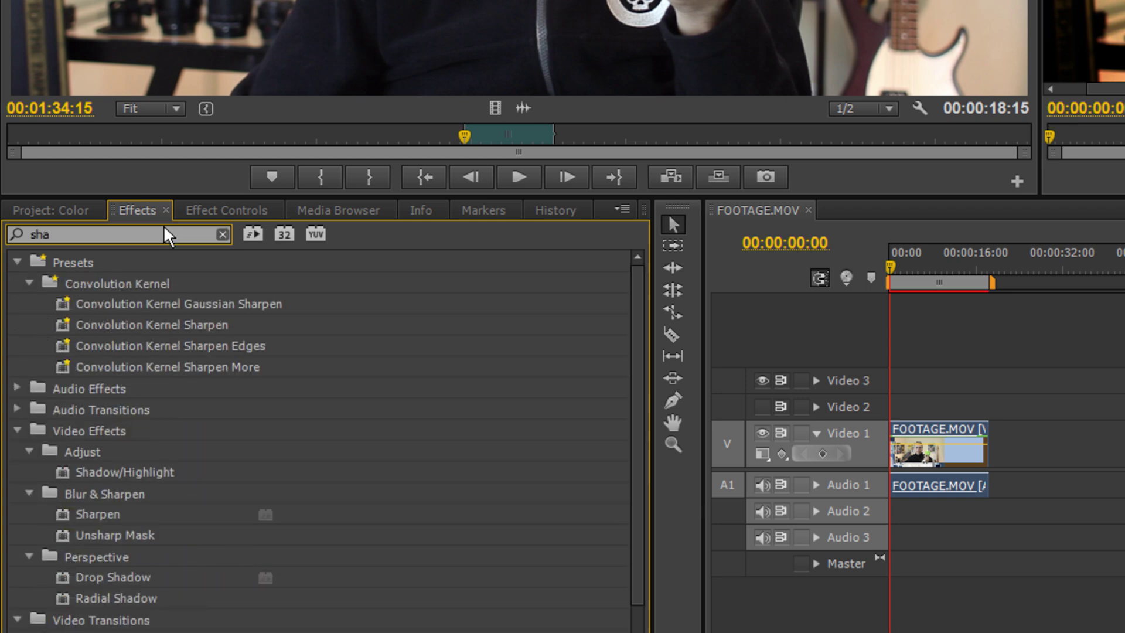
type("rp")
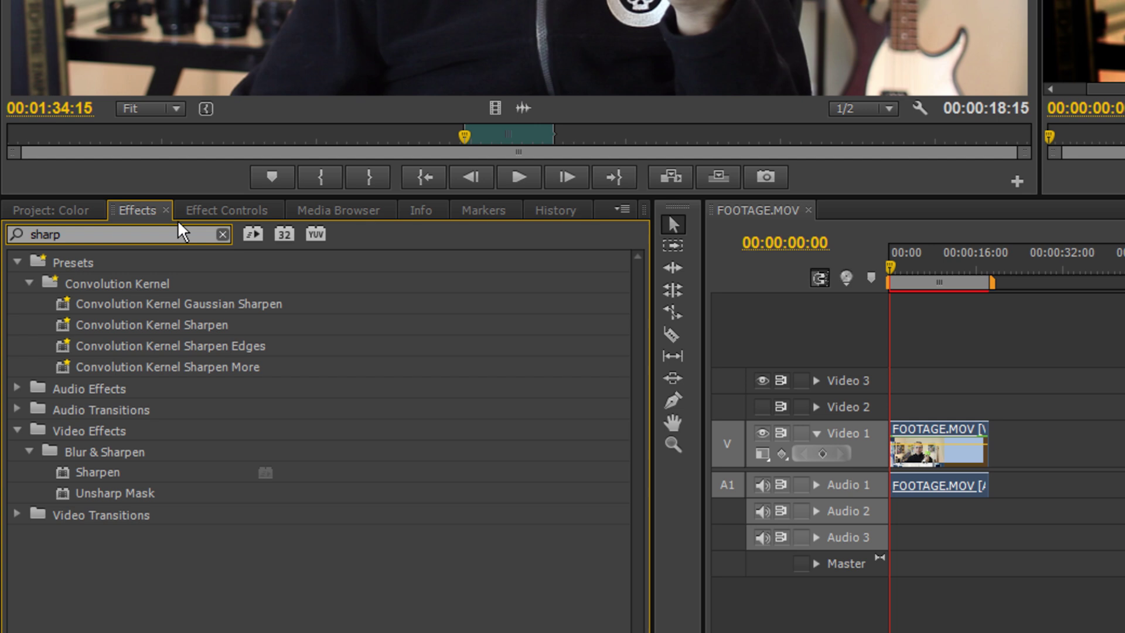
left_click_drag(90, 472, 950, 457)
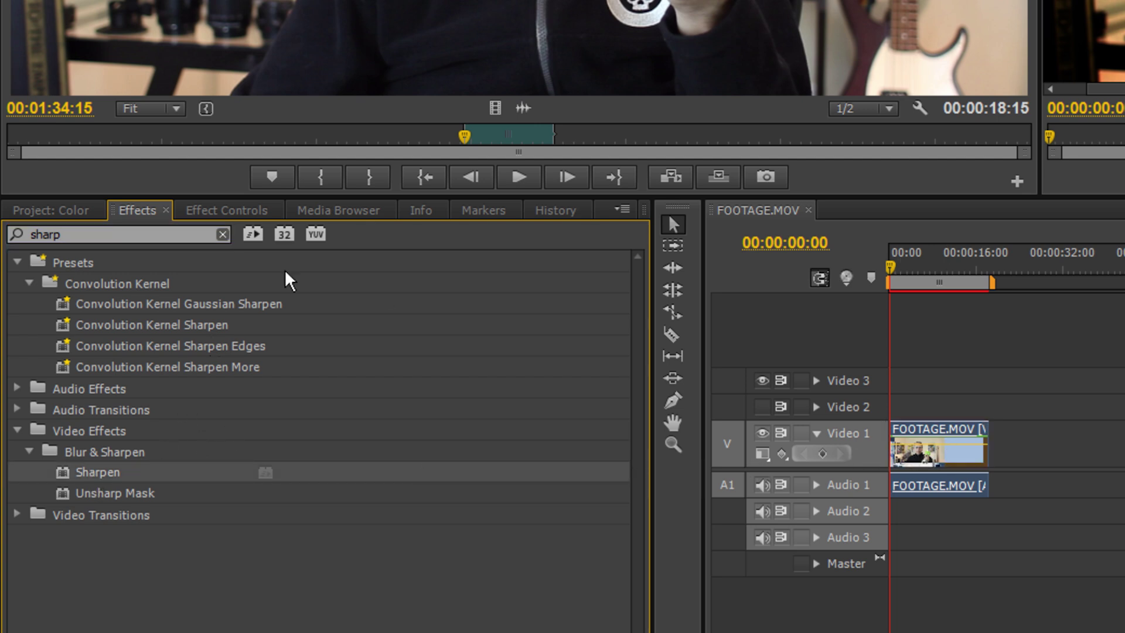
- Collapse the MisFire Vignette settings and edit the Sharpen Amount of the clip's Sharpen effect
left_click(225, 211)
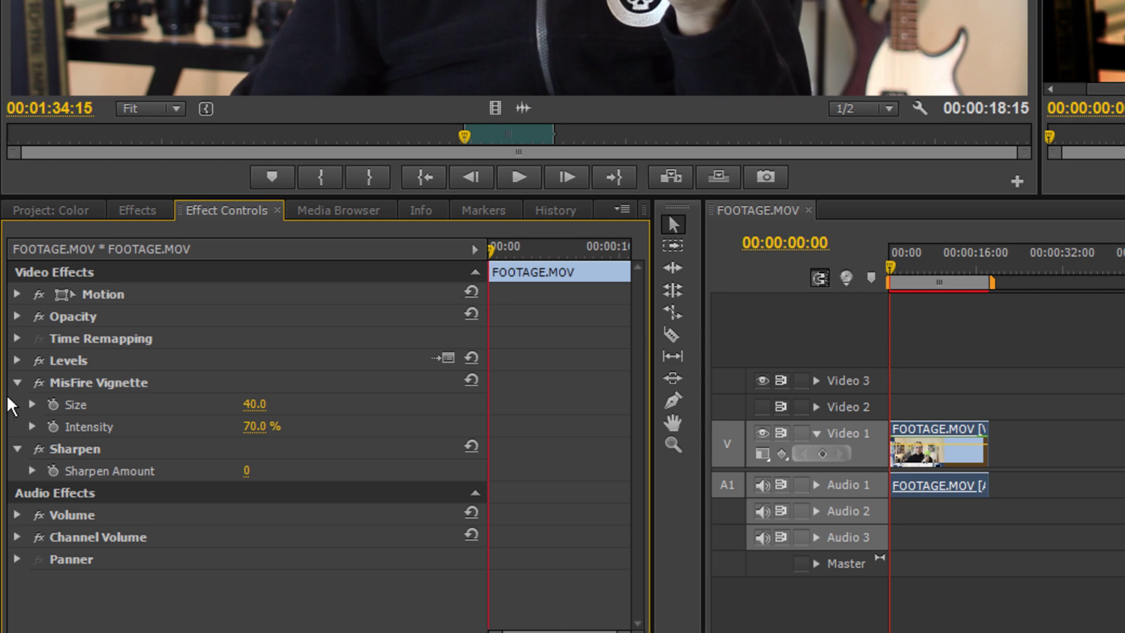
left_click(17, 381)
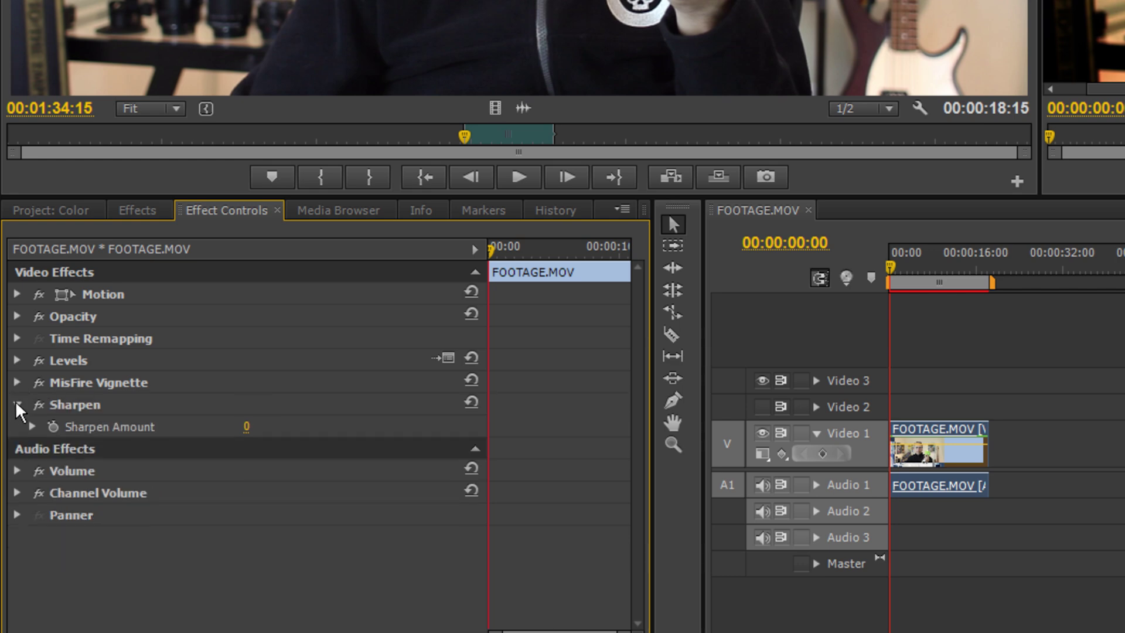
left_click_drag(246, 426, 351, 419)
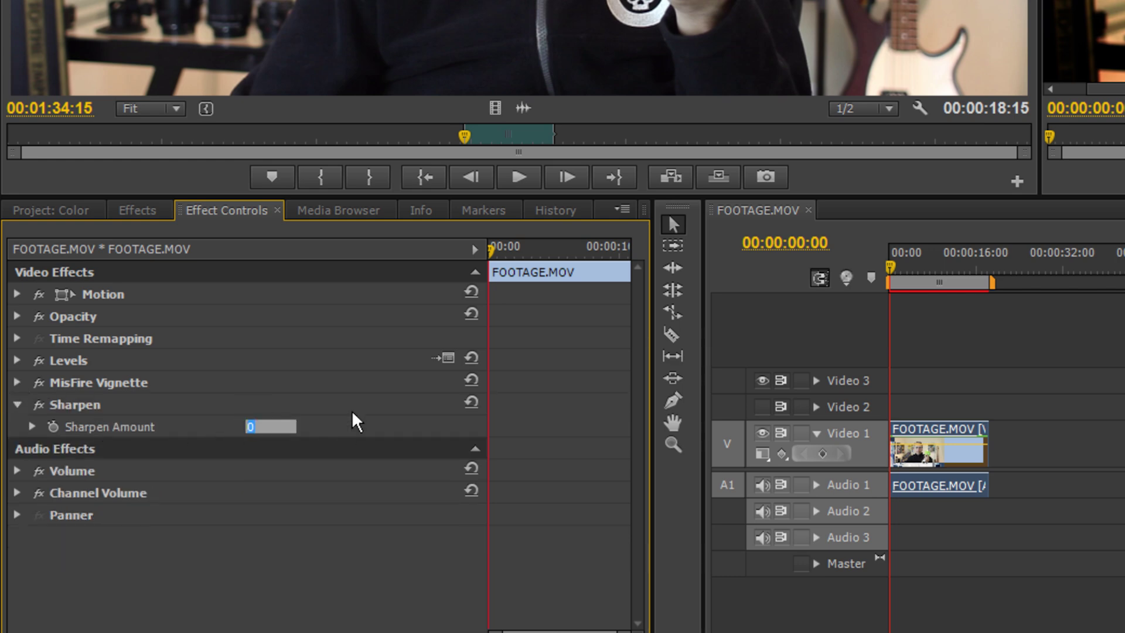
key("Return")
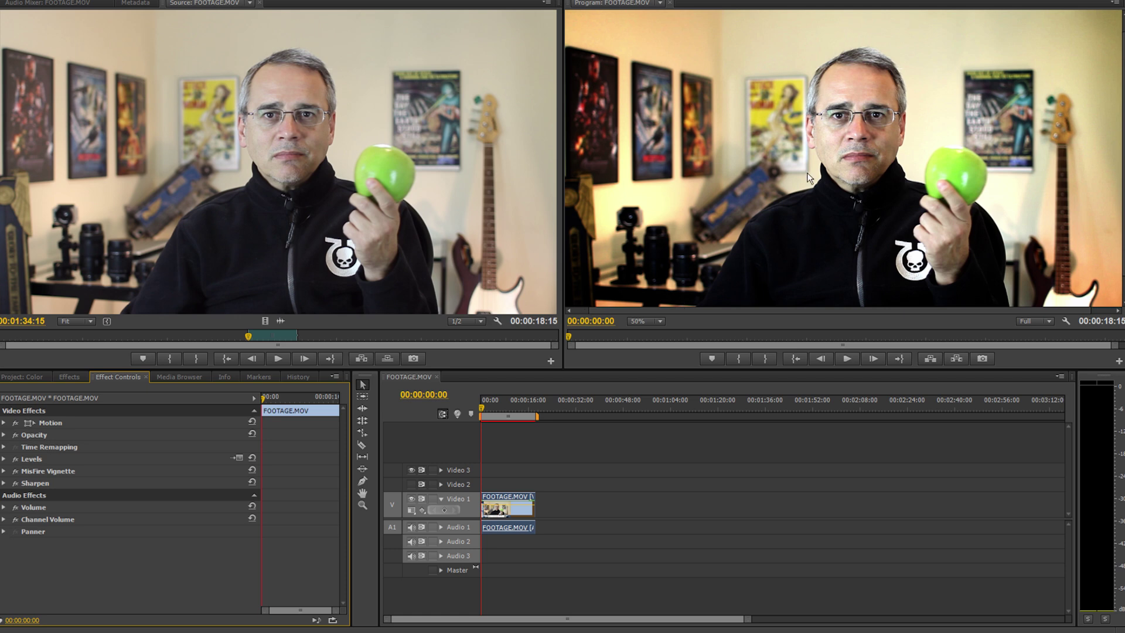
- Preview the graded clip at 00:00:09:00 and 00:00:14:06, and return the playhead to the start
left_click_drag(488, 405, 507, 408)
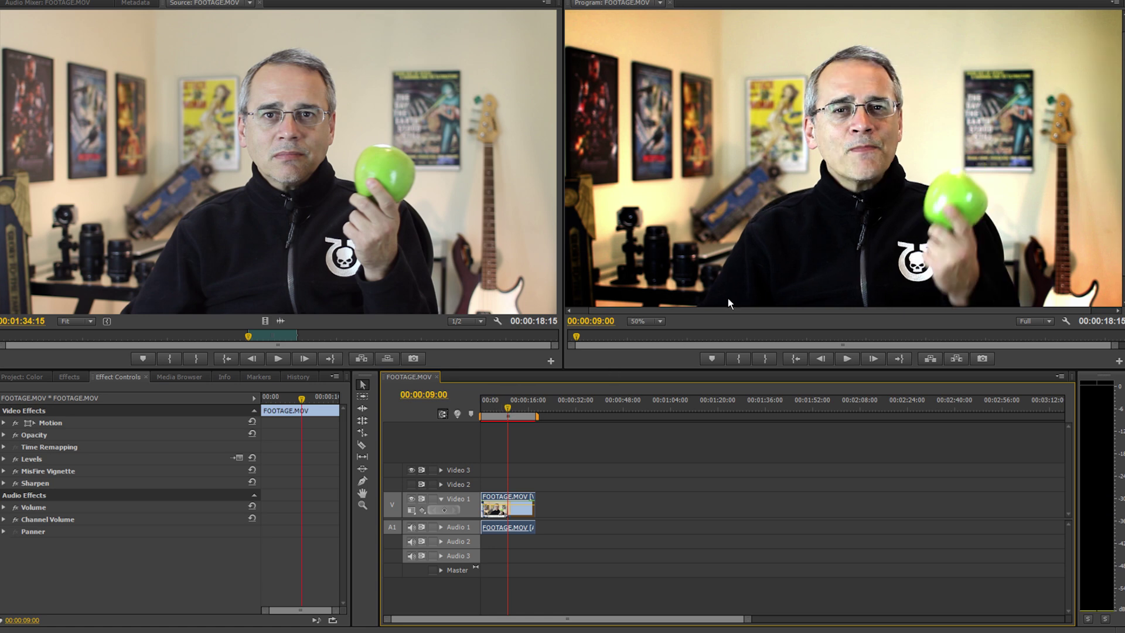
left_click(522, 406)
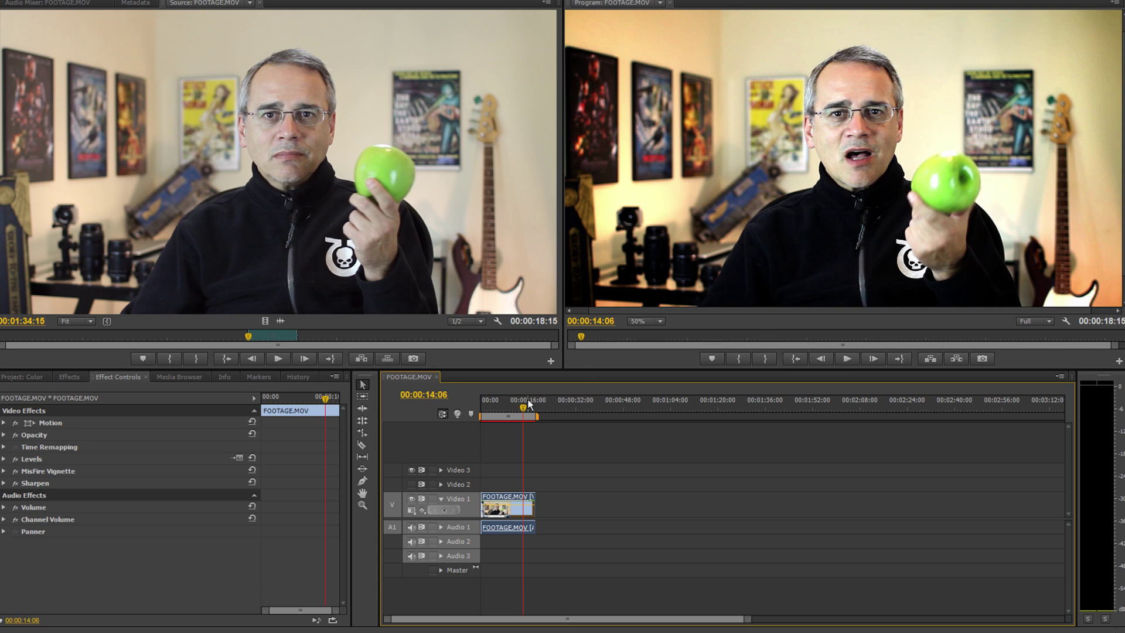
left_click_drag(522, 404, 460, 406)
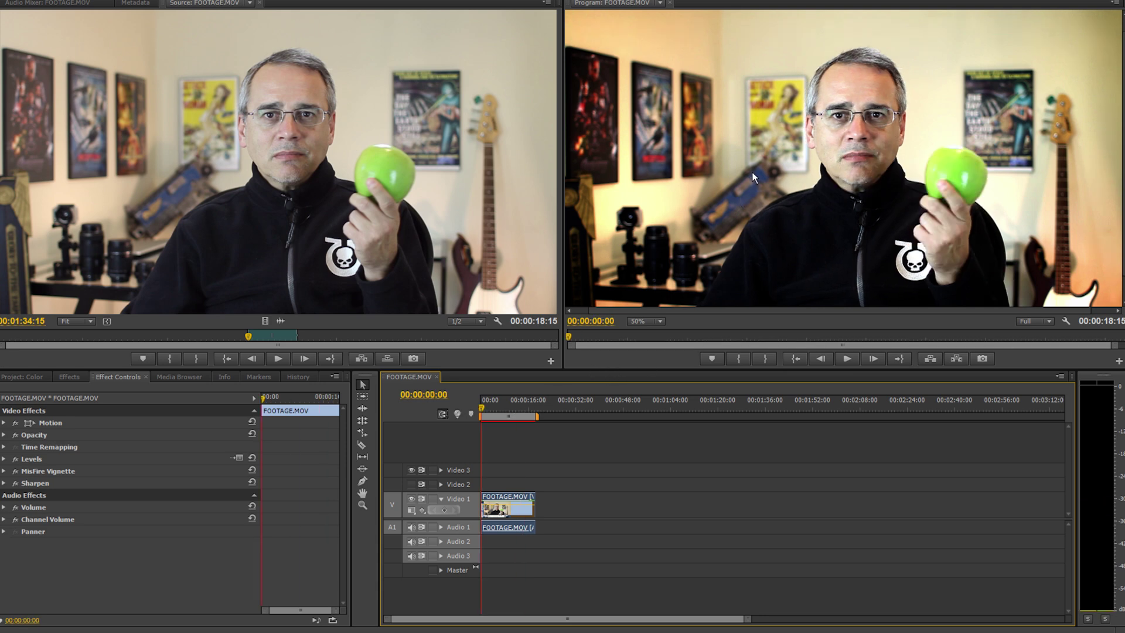